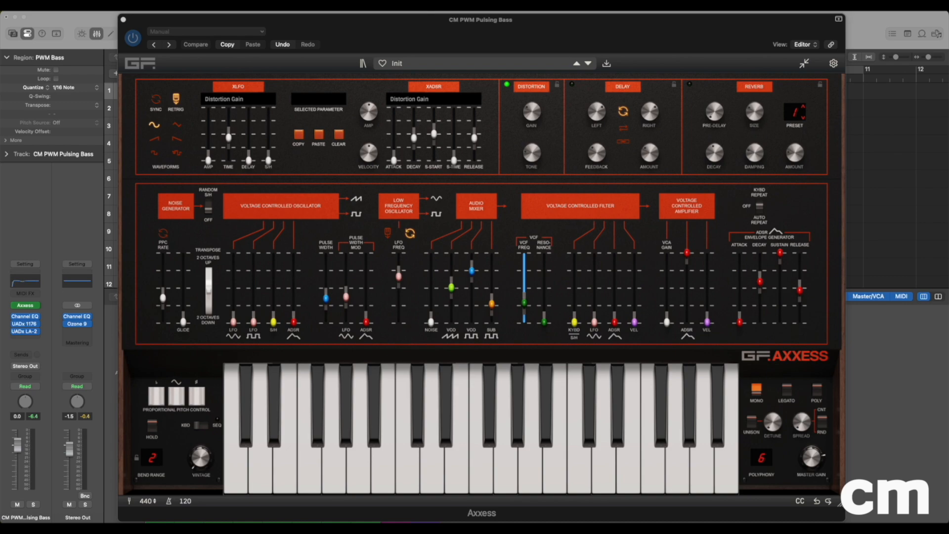
- Load the Init patch and raise the square-wave VCO level in the Audio Mixer to about three quarters
{"action": "left_click", "coordinate": [402, 64]}
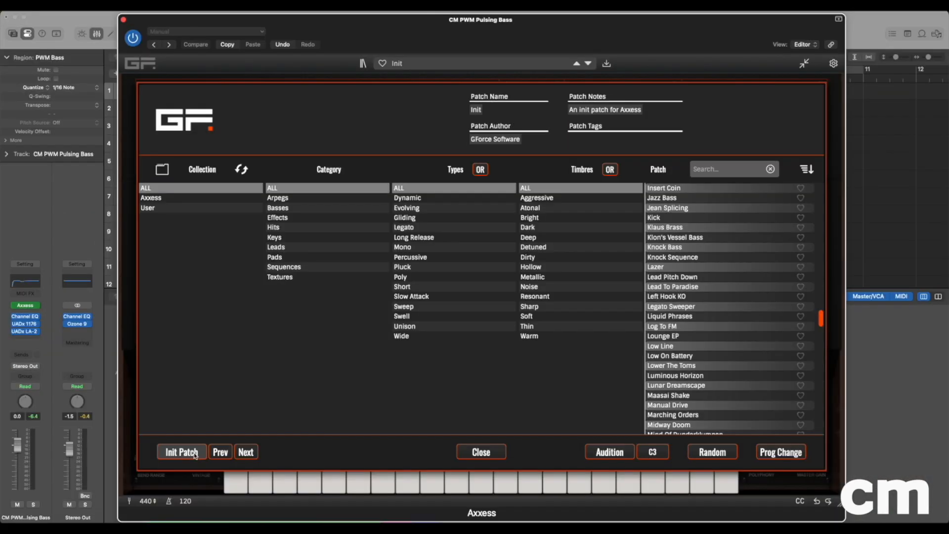
{"action": "left_click", "coordinate": [196, 453]}
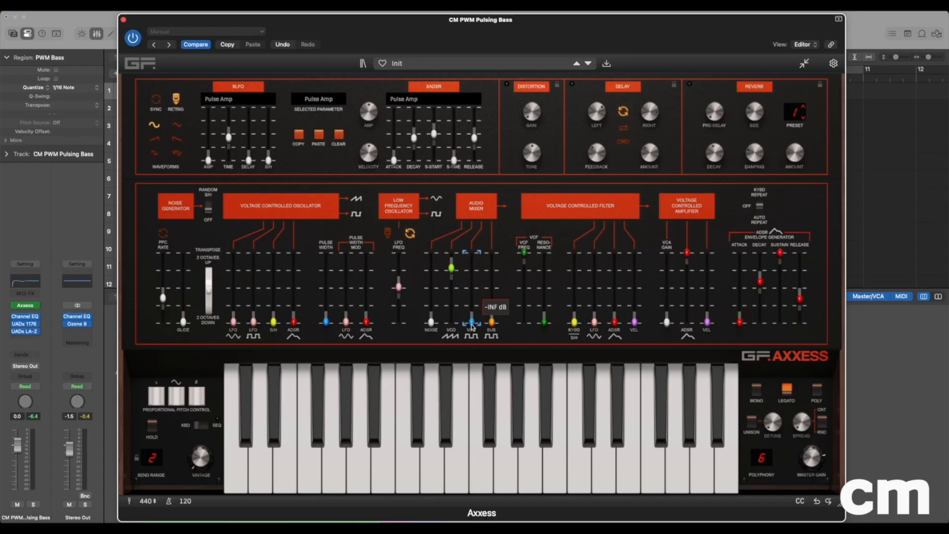
{"action": "left_click", "coordinate": [510, 428]}
{"action": "left_click_drag", "start_coordinate": [472, 324], "coordinate": [472, 273]}
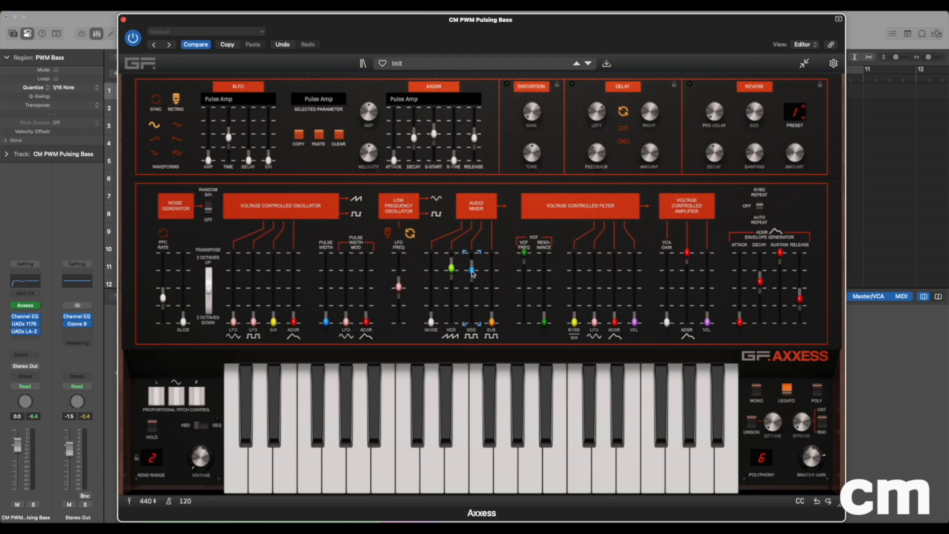
{"action": "mouse_move", "coordinate": [472, 274]}
{"action": "left_click_drag", "start_coordinate": [473, 273], "coordinate": [473, 274]}
- Lower the Audio Mixer's sawtooth VCO level to about half and raise the sub oscillator level to about one quarter
{"action": "left_click", "coordinate": [452, 270]}
{"action": "left_click", "coordinate": [452, 271]}
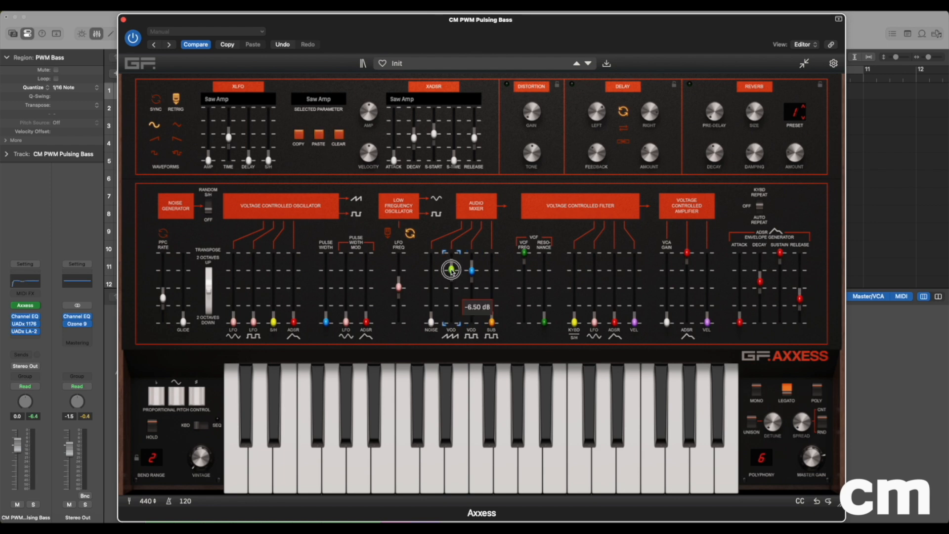
{"action": "left_click_drag", "start_coordinate": [451, 270], "coordinate": [451, 276]}
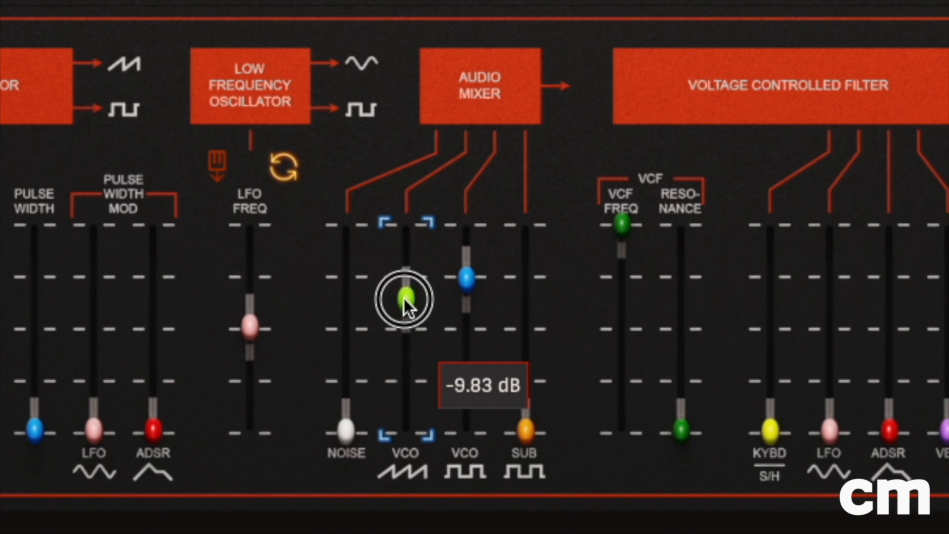
{"action": "left_click_drag", "start_coordinate": [405, 298], "coordinate": [401, 325]}
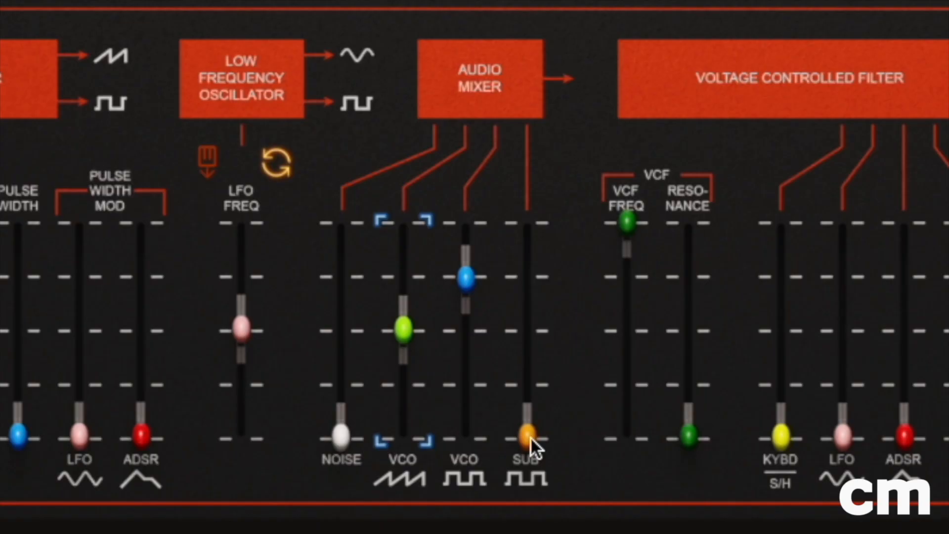
{"action": "left_click_drag", "start_coordinate": [530, 437], "coordinate": [544, 380]}
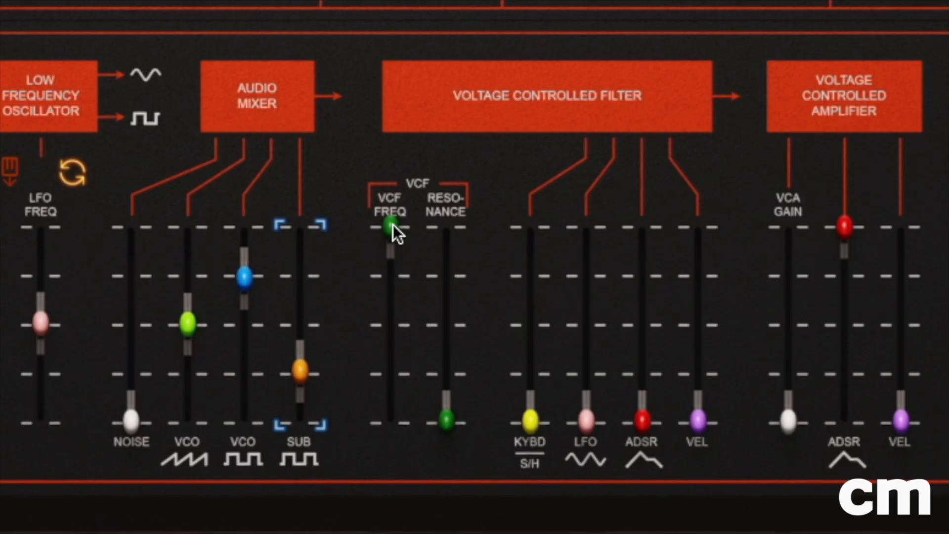
- Lower the VCF frequency to a little under one third of its range
{"action": "left_click_drag", "start_coordinate": [393, 225], "coordinate": [382, 366]}
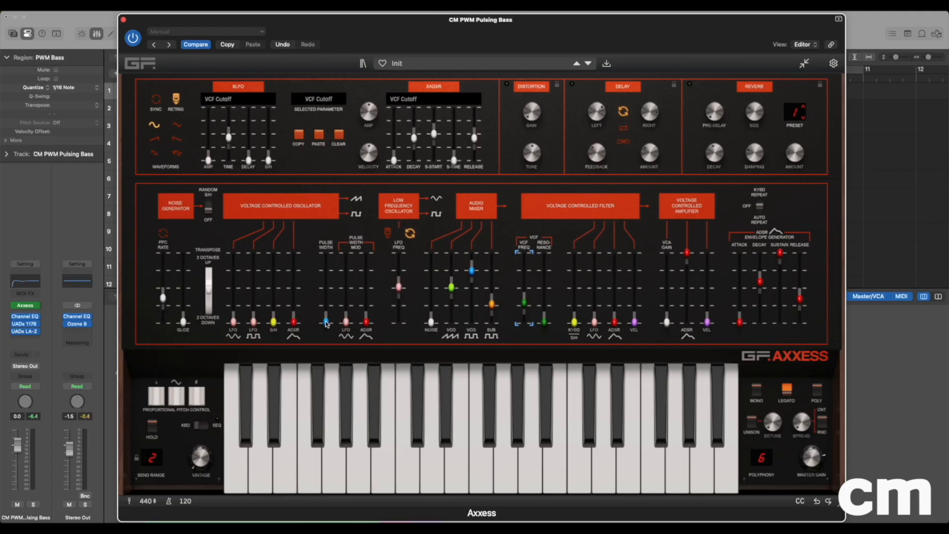
- Raise the VCO pulse width and the LFO pulse width modulation depth each to just over one third
{"action": "left_click_drag", "start_coordinate": [326, 324], "coordinate": [326, 300]}
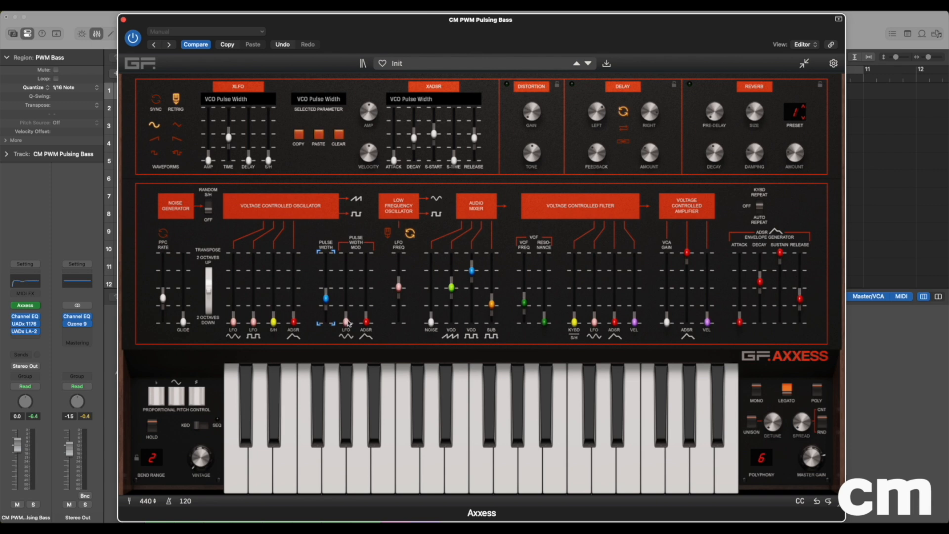
{"action": "left_click", "coordinate": [346, 321]}
{"action": "left_click_drag", "start_coordinate": [432, 441], "coordinate": [436, 360]}
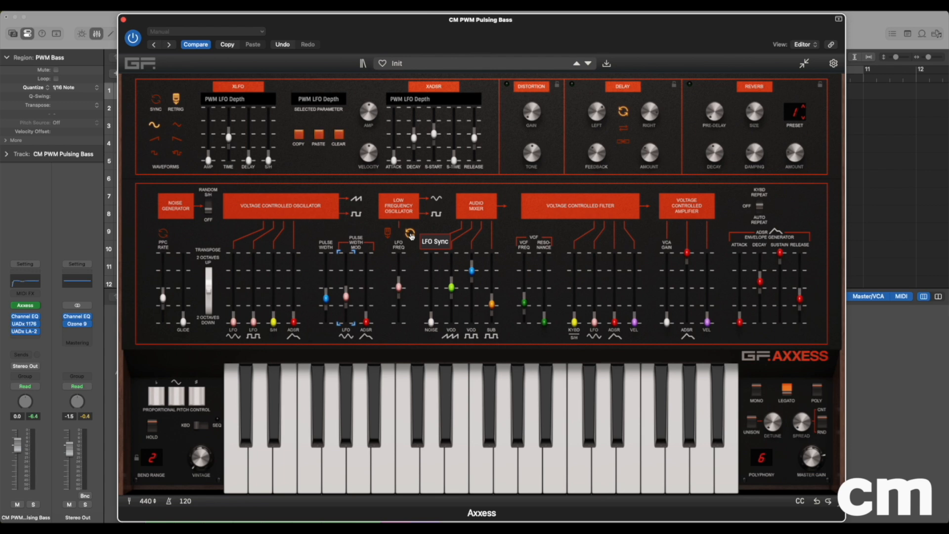
- Keep LFO Sync on and raise the LFO frequency to about two thirds of its range
{"action": "left_click", "coordinate": [410, 234]}
{"action": "left_click", "coordinate": [410, 234]}
{"action": "left_click", "coordinate": [398, 287]}
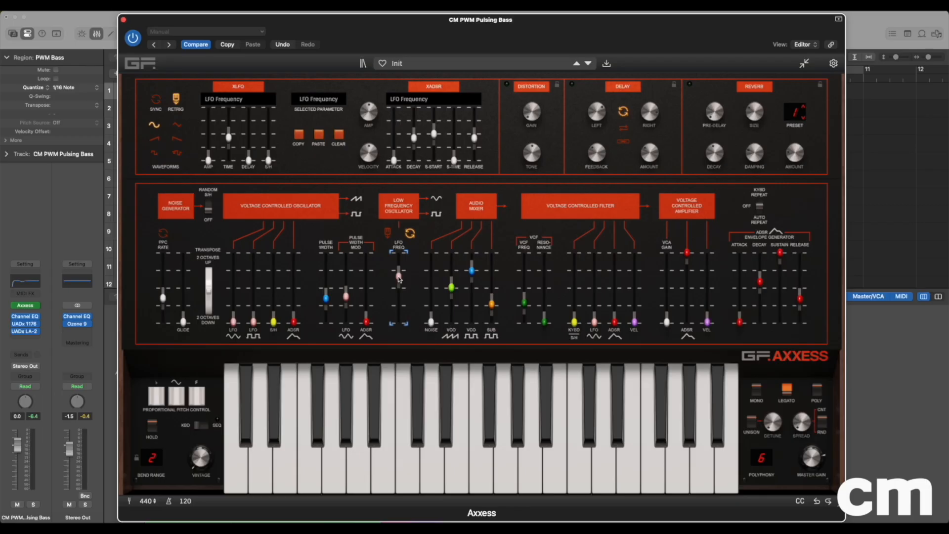
{"action": "left_click_drag", "start_coordinate": [432, 354], "coordinate": [434, 325]}
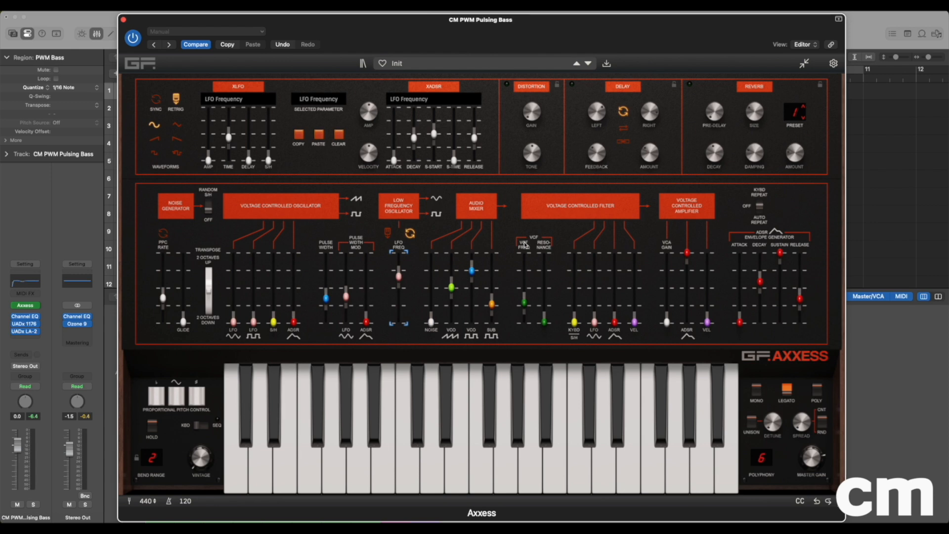
- Select VCF Cutoff as the modulated parameter and set its XADSR decay to about half and release to about 40 percent
{"action": "left_click", "coordinate": [522, 247]}
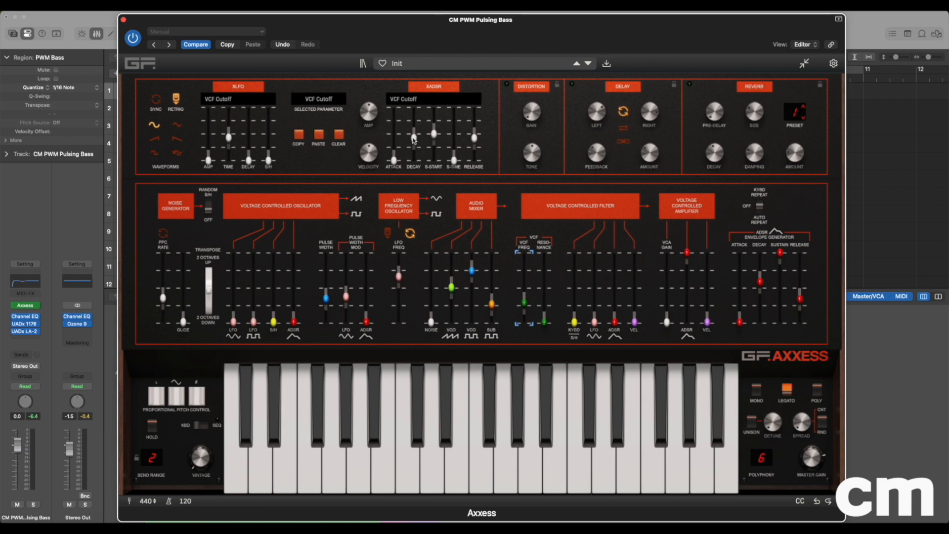
{"action": "left_click_drag", "start_coordinate": [415, 140], "coordinate": [416, 137]}
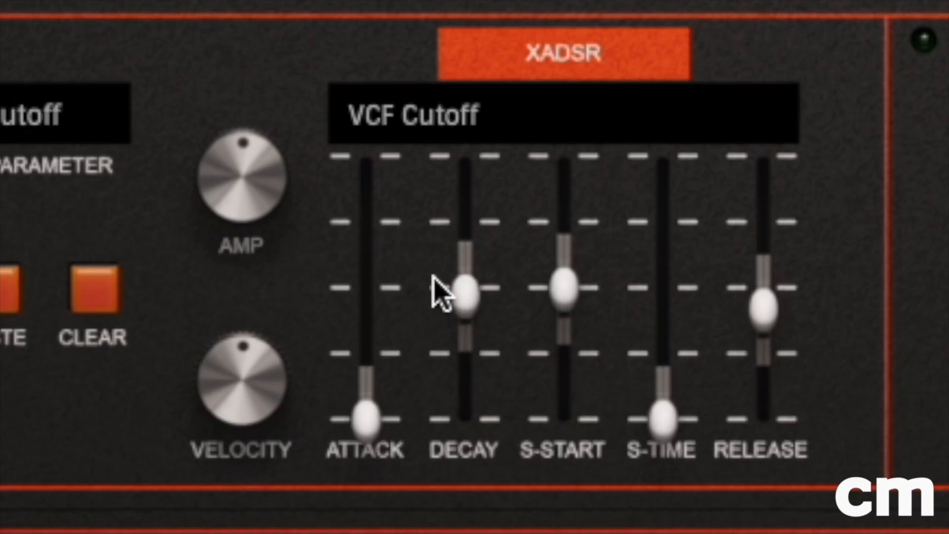
{"action": "left_click", "coordinate": [487, 289]}
{"action": "left_click", "coordinate": [467, 291]}
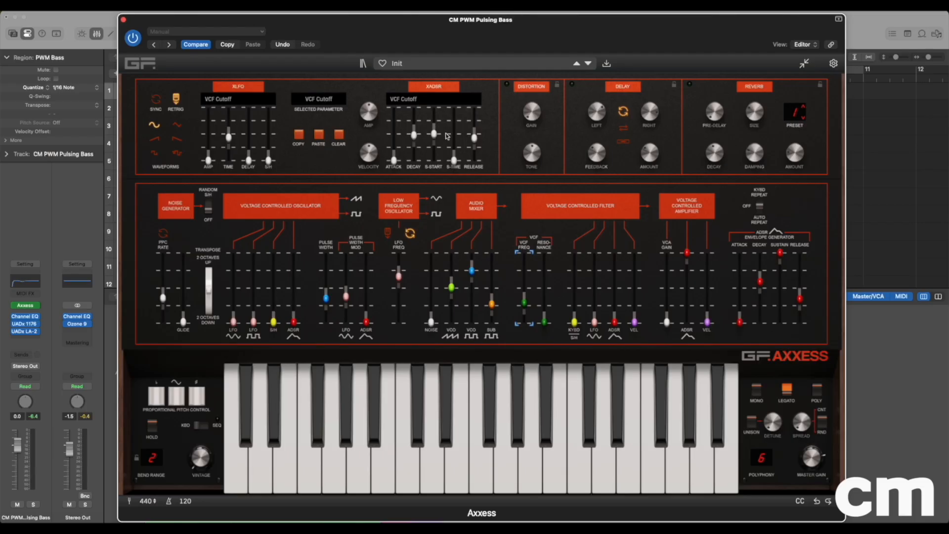
{"action": "left_click", "coordinate": [764, 309]}
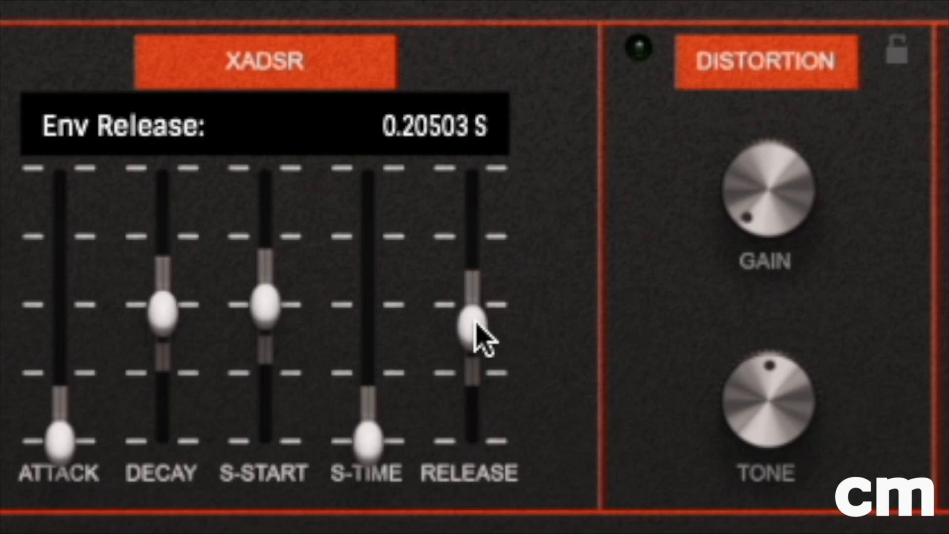
{"action": "left_click_drag", "start_coordinate": [477, 339], "coordinate": [483, 352]}
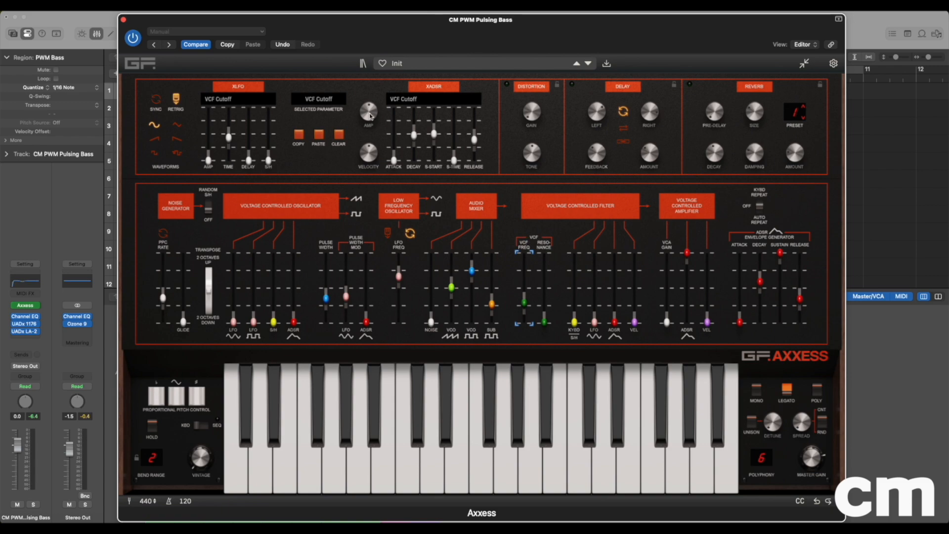
- Increase the XADSR envelope amp for VCF Cutoff and switch the voice mode to Mono
{"action": "left_click_drag", "start_coordinate": [370, 112], "coordinate": [370, 112]}
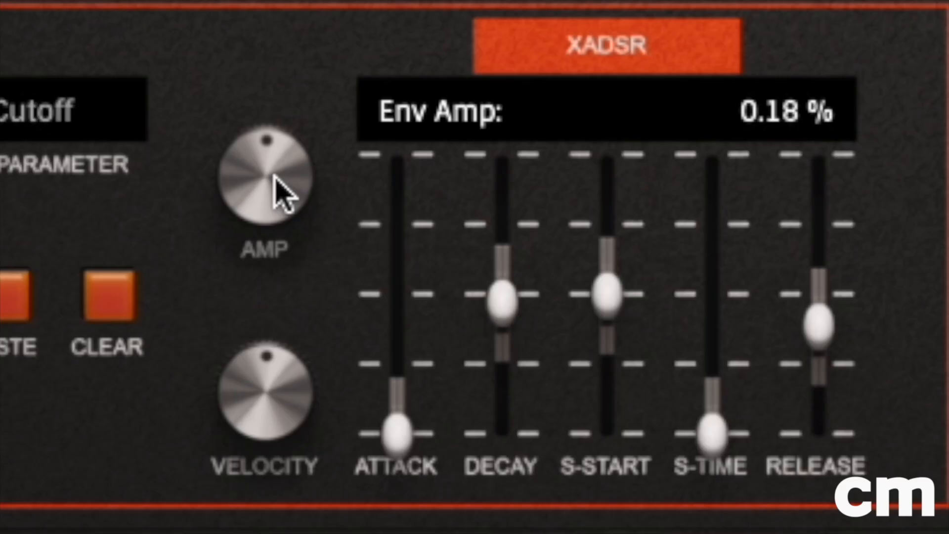
{"action": "left_click_drag", "start_coordinate": [274, 175], "coordinate": [314, 76]}
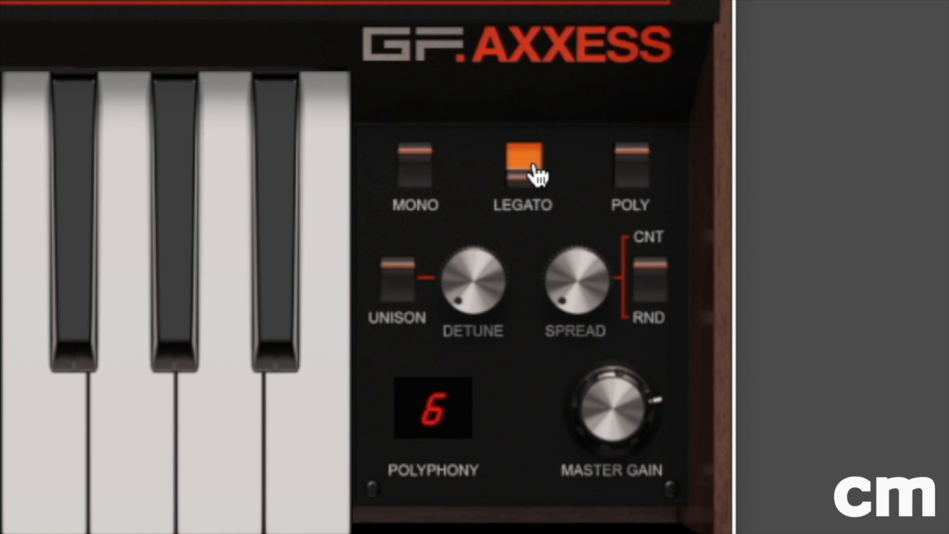
{"action": "left_click", "coordinate": [418, 185]}
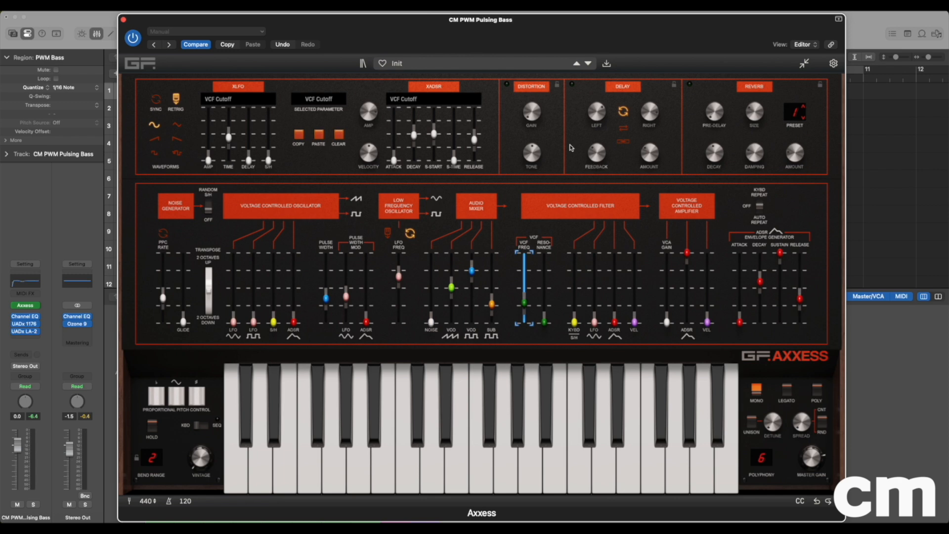
- Turn on the distortion effect, raising its gain and lowering its tone slightly
{"action": "left_click", "coordinate": [507, 85]}
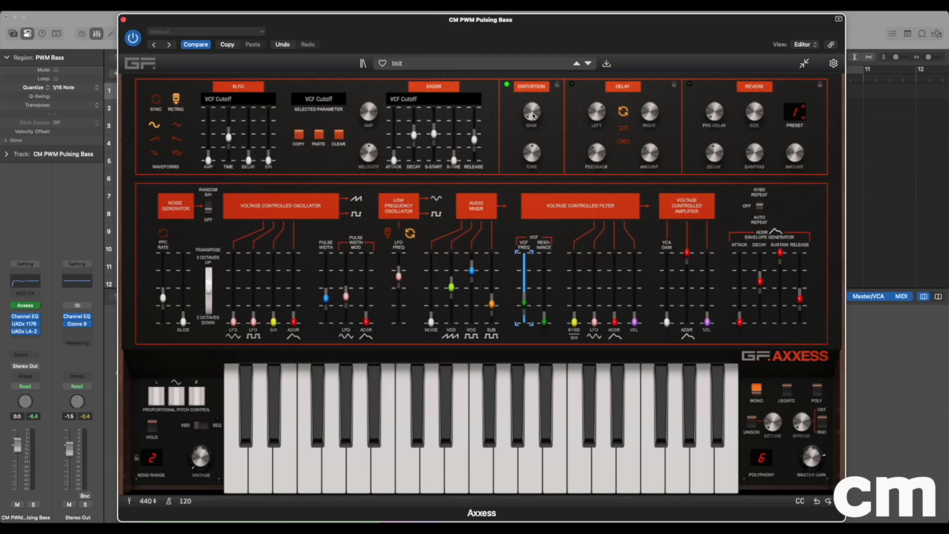
{"action": "left_click_drag", "start_coordinate": [476, 236], "coordinate": [476, 187]}
{"action": "left_click_drag", "start_coordinate": [532, 99], "coordinate": [533, 92]}
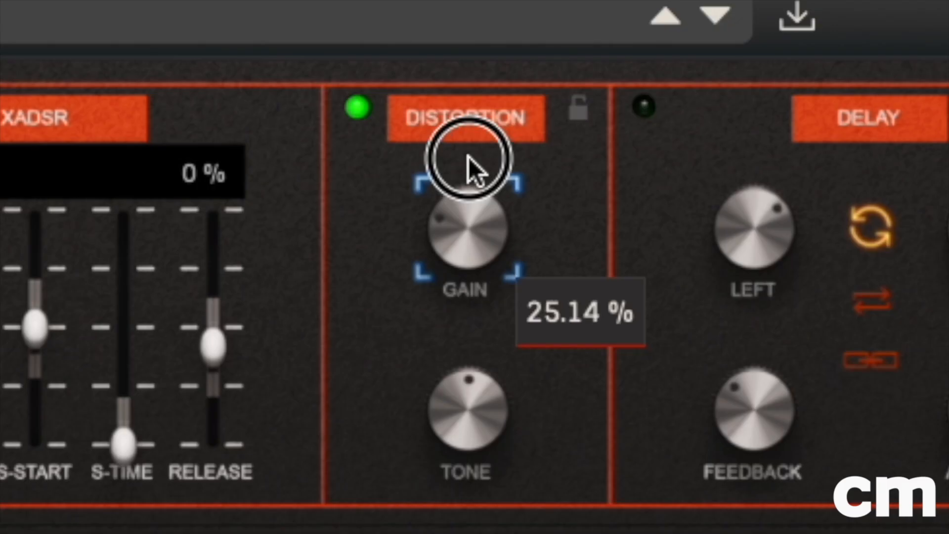
{"action": "left_click_drag", "start_coordinate": [474, 143], "coordinate": [479, 135]}
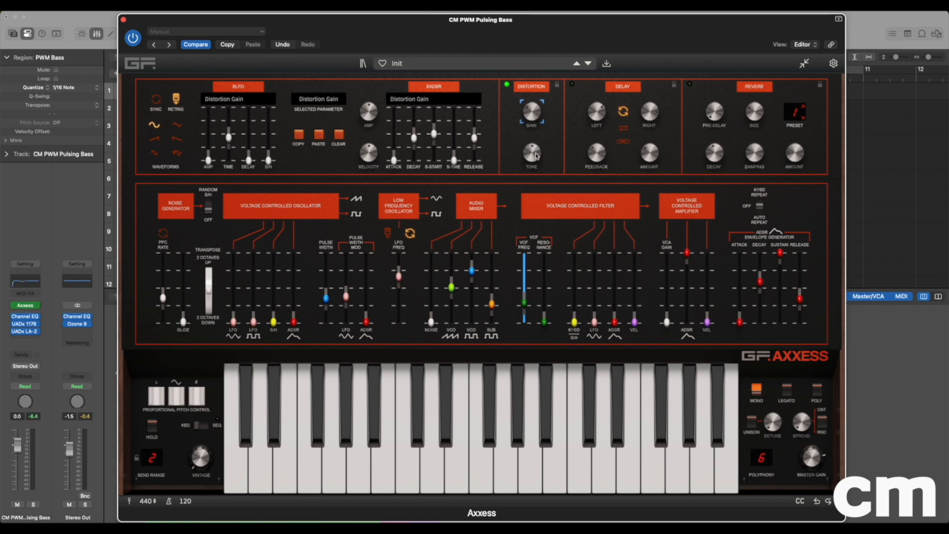
{"action": "left_click_drag", "start_coordinate": [537, 157], "coordinate": [536, 173]}
- View the UADx 1176 and UADx LA-2 compressors on the bass channel and close the plug-in windows
{"action": "left_click", "coordinate": [26, 324]}
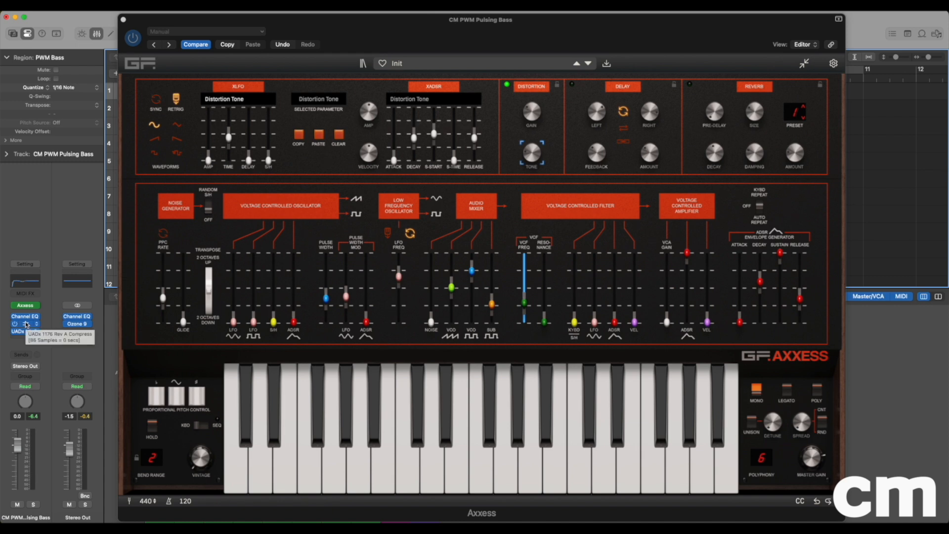
{"action": "left_click", "coordinate": [26, 325]}
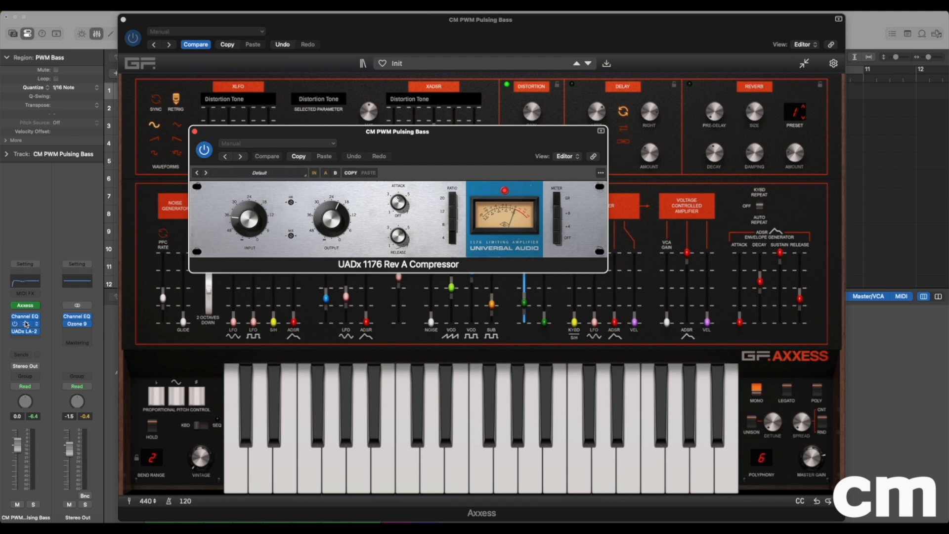
{"action": "left_click", "coordinate": [25, 331]}
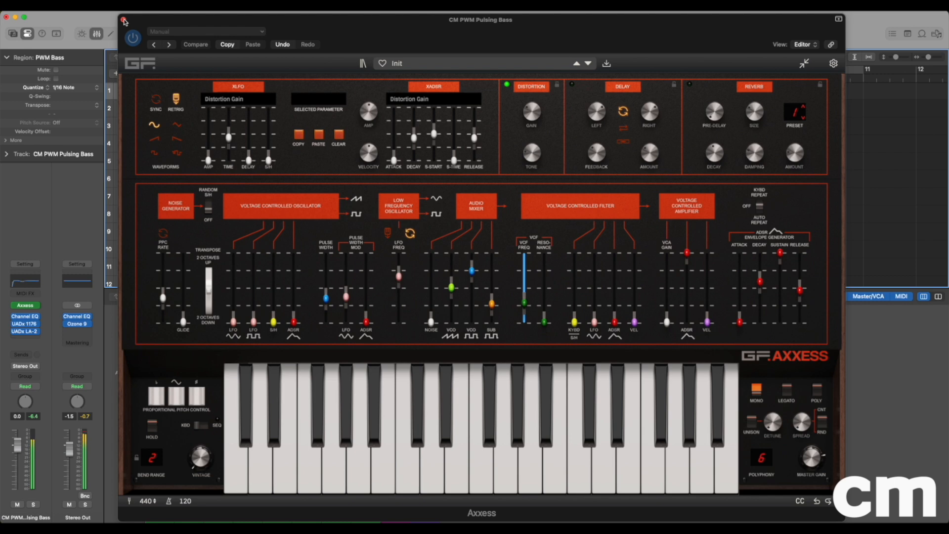
{"action": "left_click", "coordinate": [124, 20]}
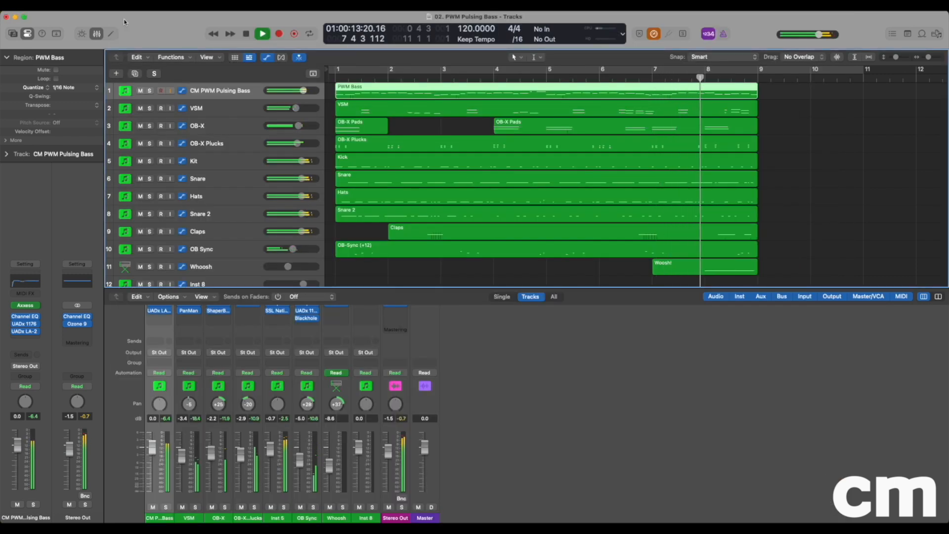